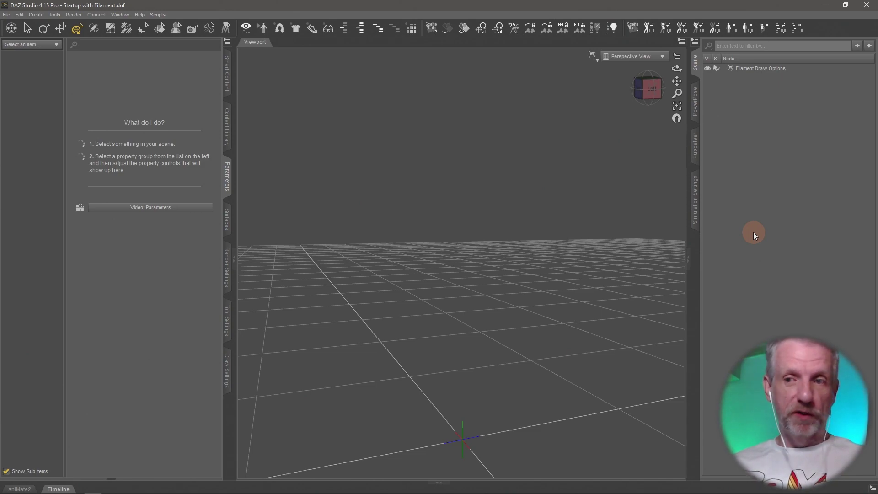
Step: Load a Genesis 8 Female with G8F Tanned skin and orbit the view to face her
{"action": "left_click", "coordinate": [228, 86]}
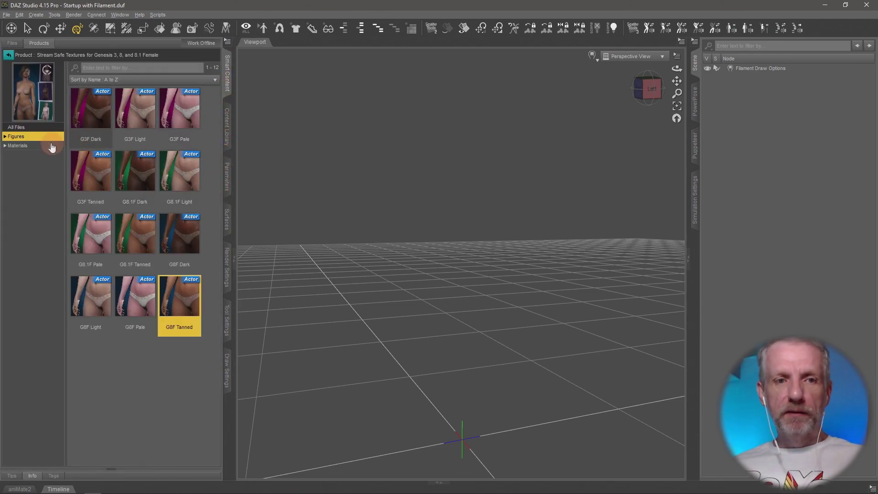
{"action": "double_click", "coordinate": [180, 306]}
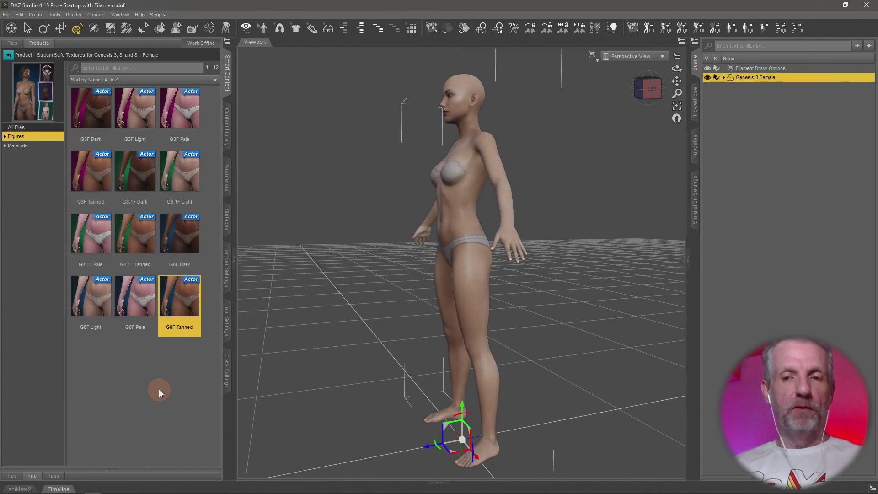
{"action": "mouse_move", "coordinate": [393, 353]}
{"action": "left_mouse_down", "text": "alt"}
{"action": "mouse_move", "coordinate": [376, 337]}
{"action": "mouse_move", "coordinate": [392, 346]}
{"action": "left_mouse_up", "text": "alt"}
Step: Bend the figure forward at the torso using the PowerPose body map
{"action": "left_click", "coordinate": [695, 102]}
{"action": "left_click", "coordinate": [722, 173]}
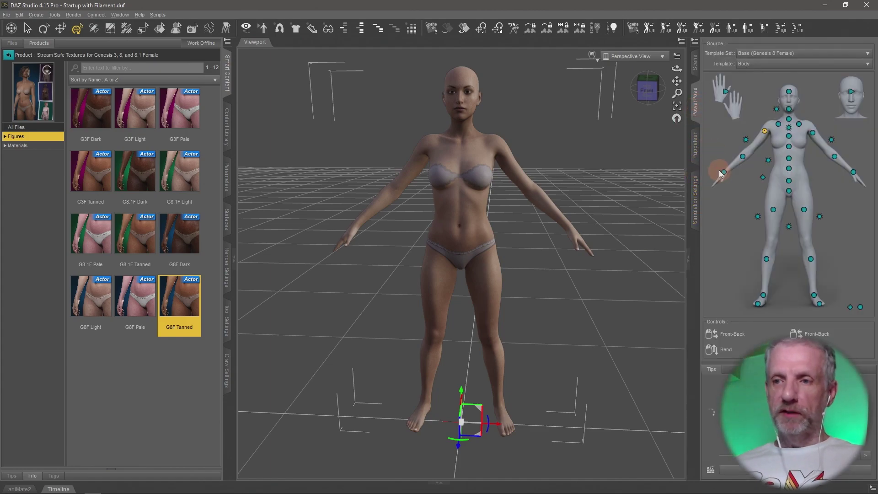
{"action": "left_click", "coordinate": [769, 161]}
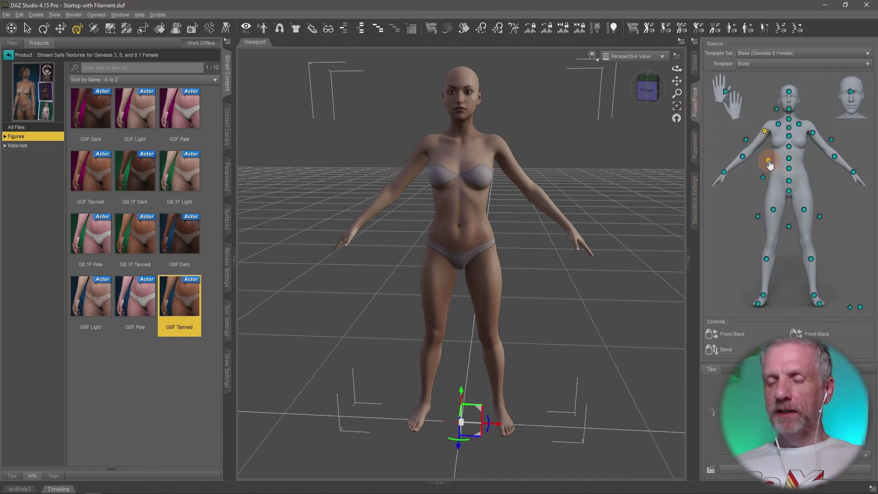
{"action": "left_click_drag", "start_coordinate": [770, 165], "coordinate": [769, 290]}
{"action": "left_click_drag", "start_coordinate": [640, 298], "coordinate": [619, 295], "text": "alt"}
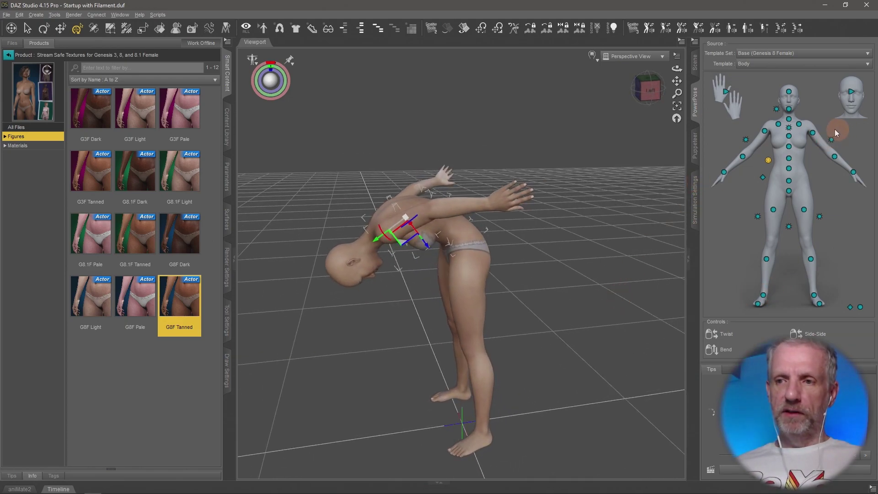
Step: Lower the left and right arms toward the floor with the collar nodes
{"action": "left_click", "coordinate": [813, 134]}
{"action": "left_click_drag", "start_coordinate": [814, 137], "coordinate": [730, 154]}
{"action": "mouse_move", "coordinate": [558, 180]}
{"action": "left_mouse_down", "text": "alt"}
{"action": "mouse_move", "coordinate": [594, 180]}
{"action": "mouse_move", "coordinate": [560, 184]}
{"action": "left_mouse_up", "text": "alt"}
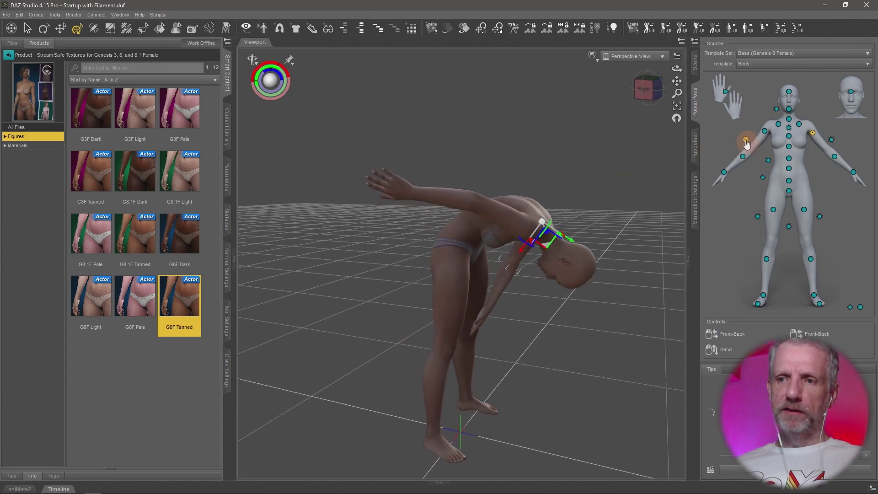
{"action": "left_click", "coordinate": [765, 131]}
{"action": "left_click_drag", "start_coordinate": [764, 131], "coordinate": [850, 134]}
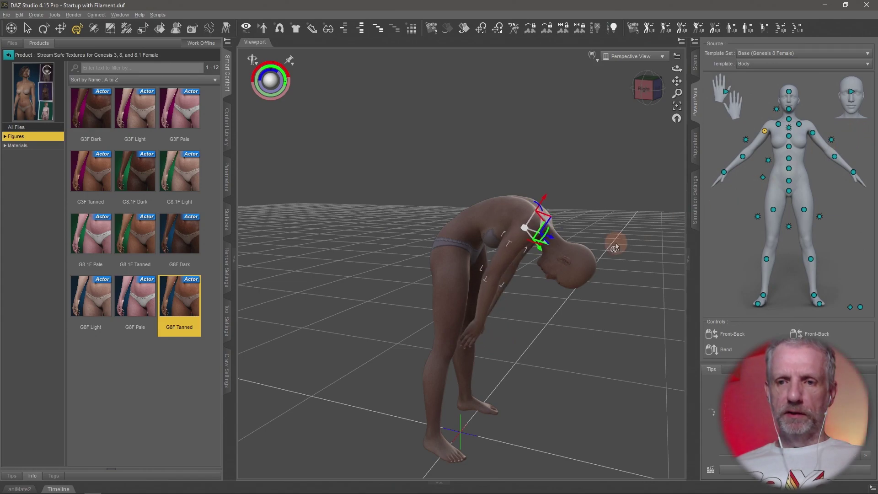
{"action": "left_click_drag", "start_coordinate": [607, 243], "coordinate": [612, 239], "text": "alt"}
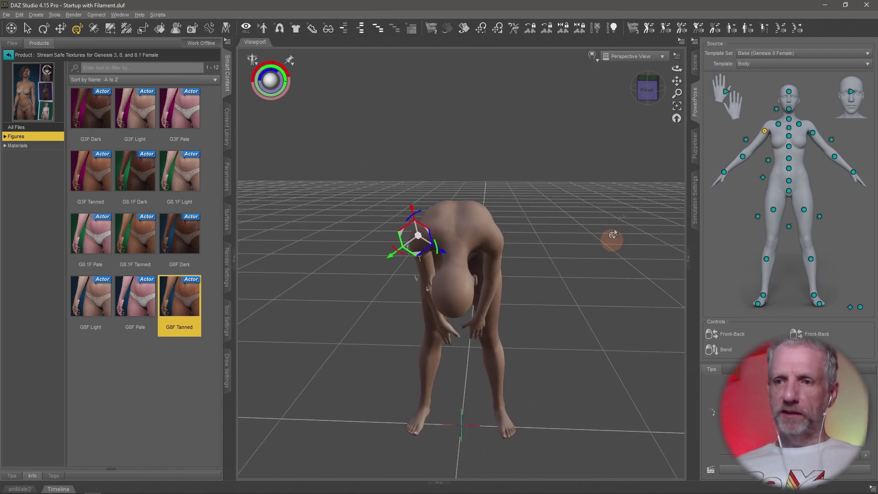
Step: Adjust the right shoulder bend's Front-Back and Twist rotations so the arm hangs down
{"action": "left_click", "coordinate": [227, 176]}
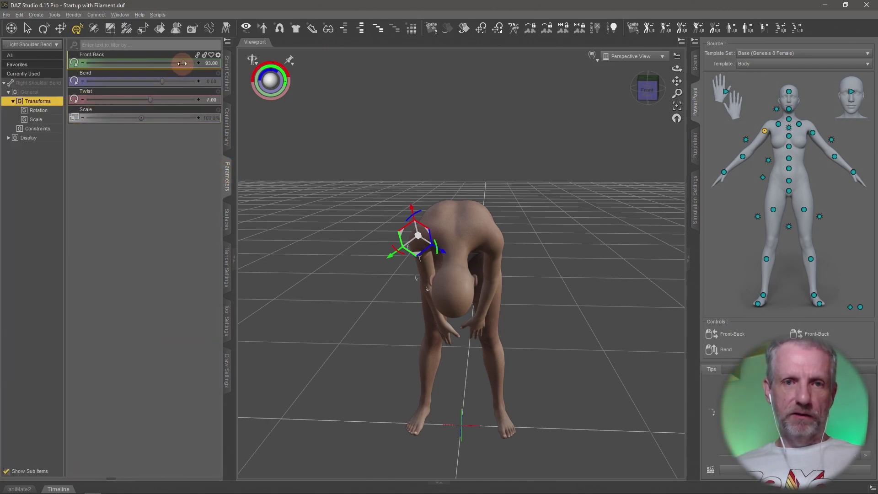
{"action": "left_click_drag", "start_coordinate": [182, 63], "coordinate": [212, 64]}
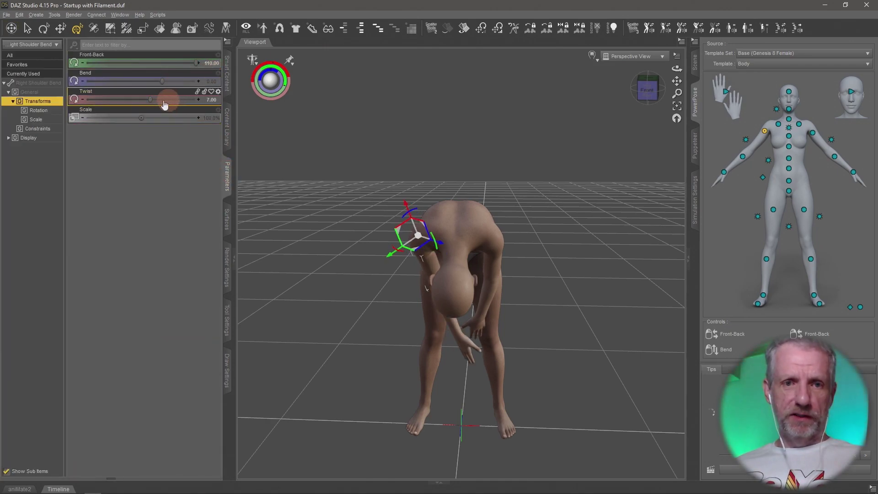
{"action": "left_click_drag", "start_coordinate": [147, 102], "coordinate": [238, 85]}
{"action": "left_click", "coordinate": [183, 108]}
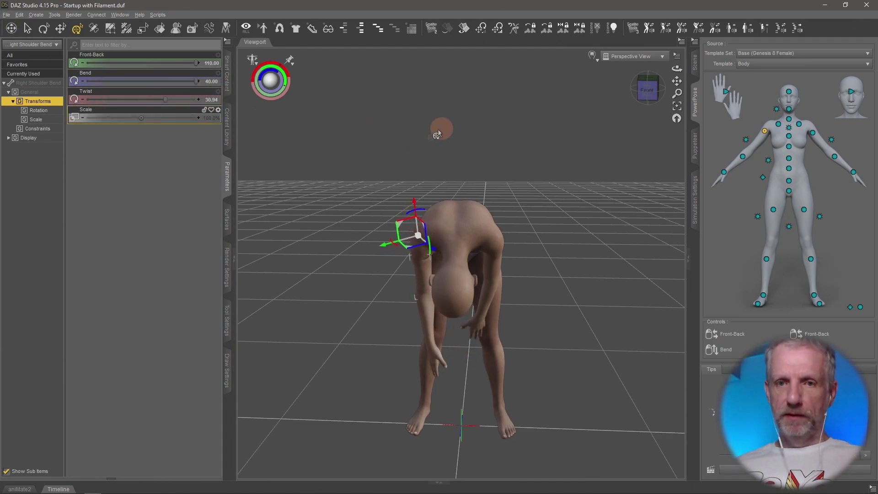
Step: Set the left shoulder to -110 Front-Back, 24.36 Twist and -40 Bend, then check the pose sideways
{"action": "left_click", "coordinate": [813, 133]}
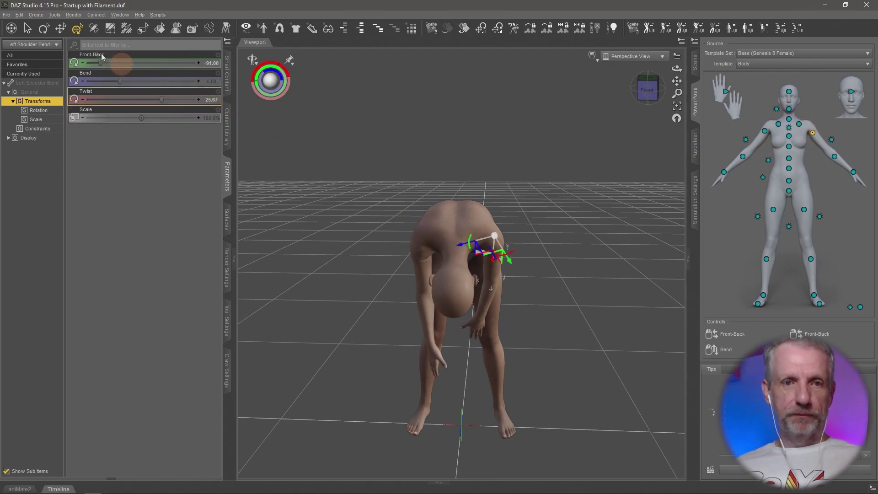
{"action": "left_click_drag", "start_coordinate": [108, 59], "coordinate": [69, 63]}
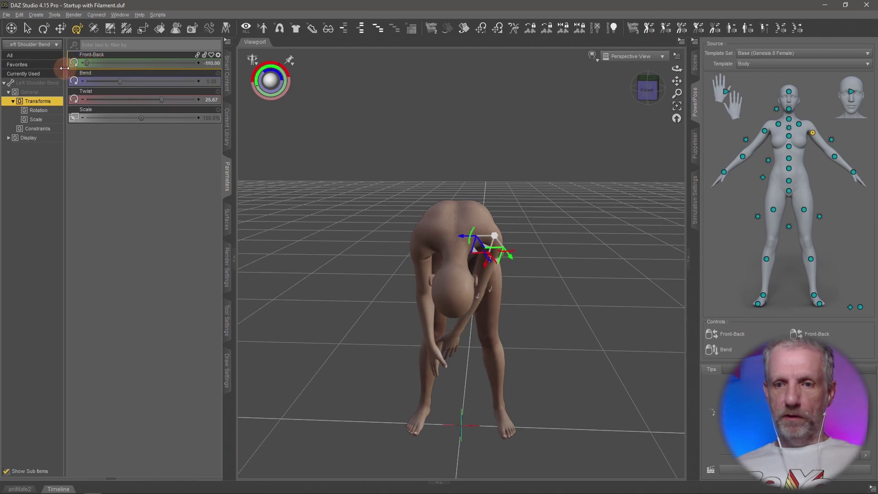
{"action": "left_click", "coordinate": [114, 97]}
{"action": "mouse_move", "coordinate": [164, 103]}
{"action": "left_mouse_down"}
{"action": "mouse_move", "coordinate": [122, 102]}
{"action": "mouse_move", "coordinate": [104, 113]}
{"action": "mouse_move", "coordinate": [118, 79]}
{"action": "mouse_move", "coordinate": [99, 86]}
{"action": "mouse_move", "coordinate": [106, 101]}
{"action": "mouse_move", "coordinate": [165, 102]}
{"action": "mouse_move", "coordinate": [157, 104]}
{"action": "left_mouse_up"}
{"action": "left_click_drag", "start_coordinate": [99, 83], "coordinate": [87, 83]}
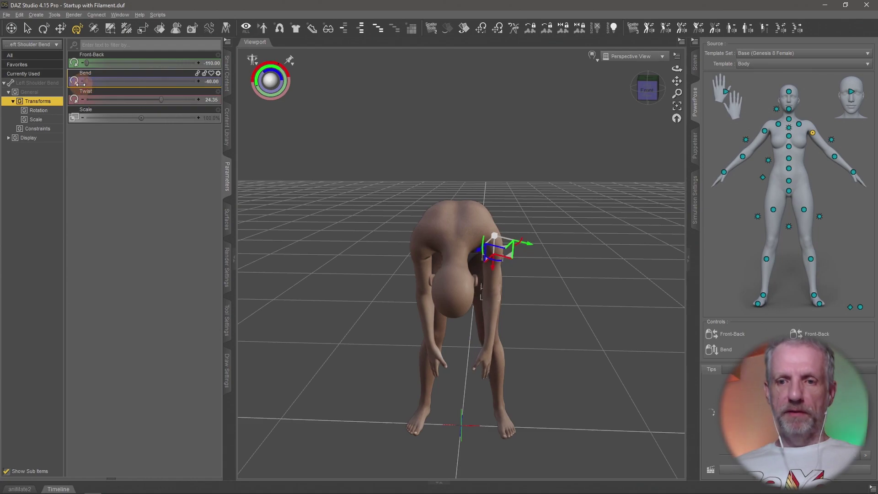
{"action": "left_click_drag", "start_coordinate": [324, 226], "coordinate": [320, 221], "text": "alt"}
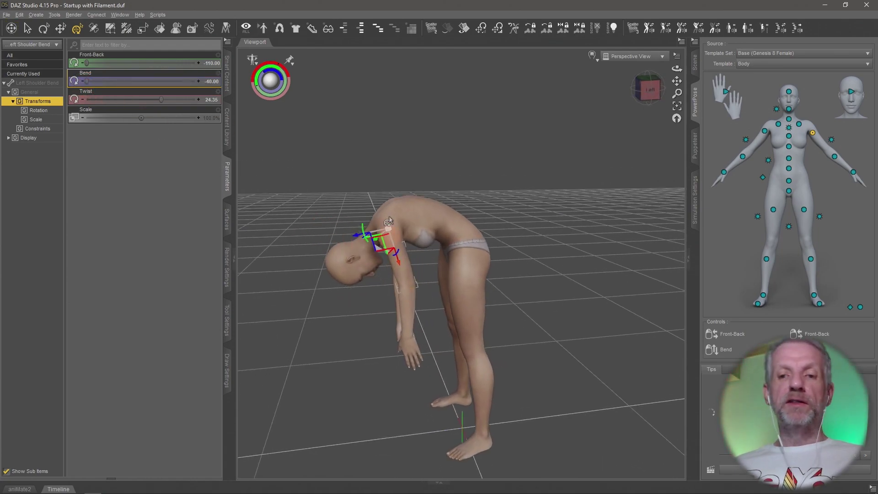
{"action": "left_click_drag", "start_coordinate": [534, 265], "coordinate": [537, 285], "text": "alt"}
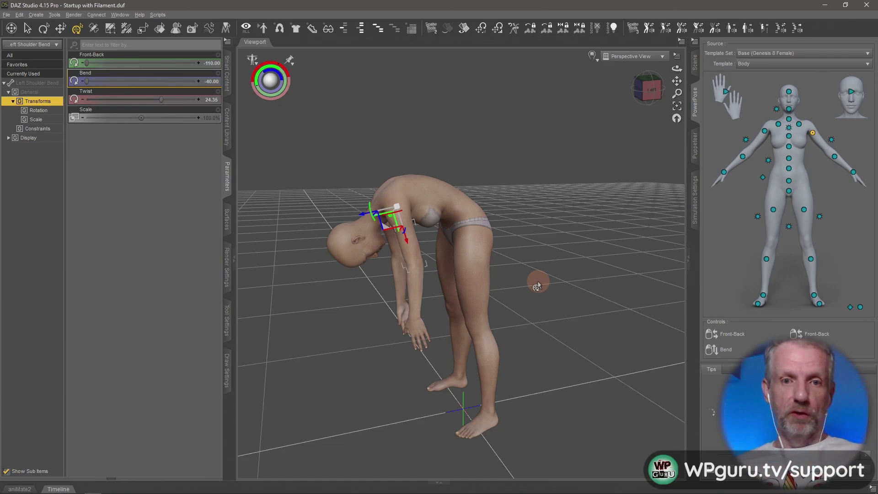
Step: Select Genesis 8 Female in the Scene pane and show her Actor morphs in Parameters
{"action": "left_click", "coordinate": [693, 71]}
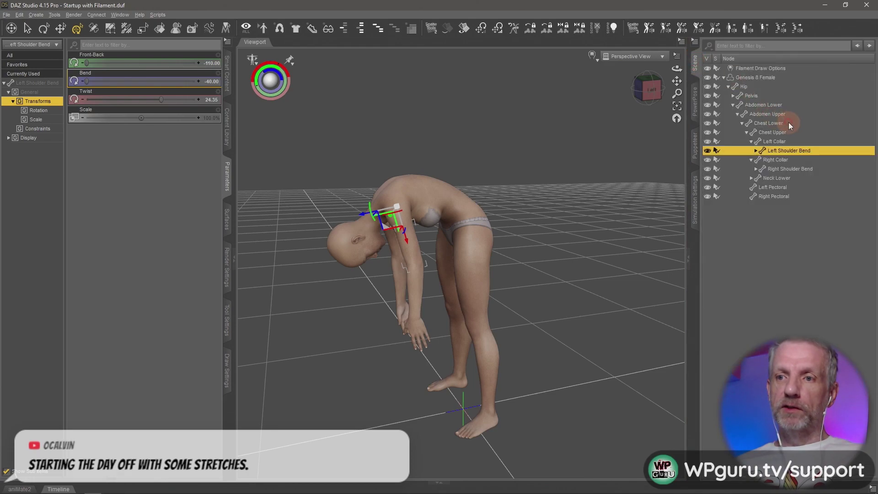
{"action": "left_click", "coordinate": [766, 78]}
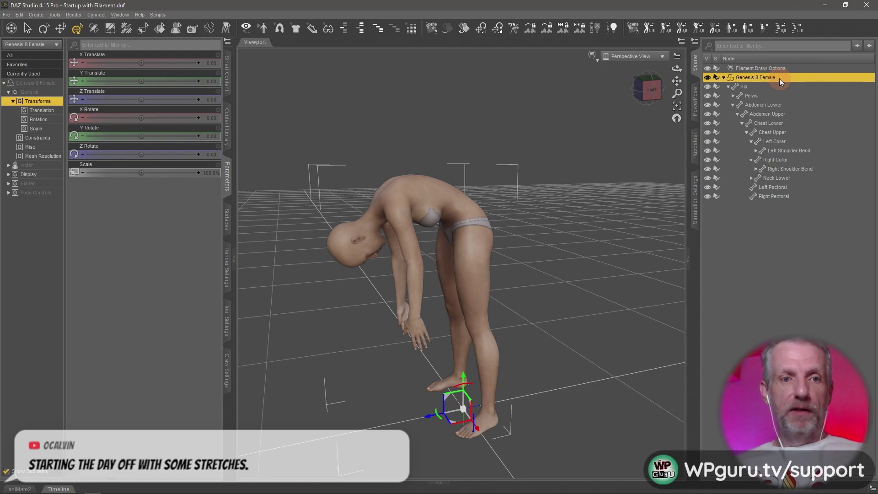
{"action": "left_click", "coordinate": [8, 92]}
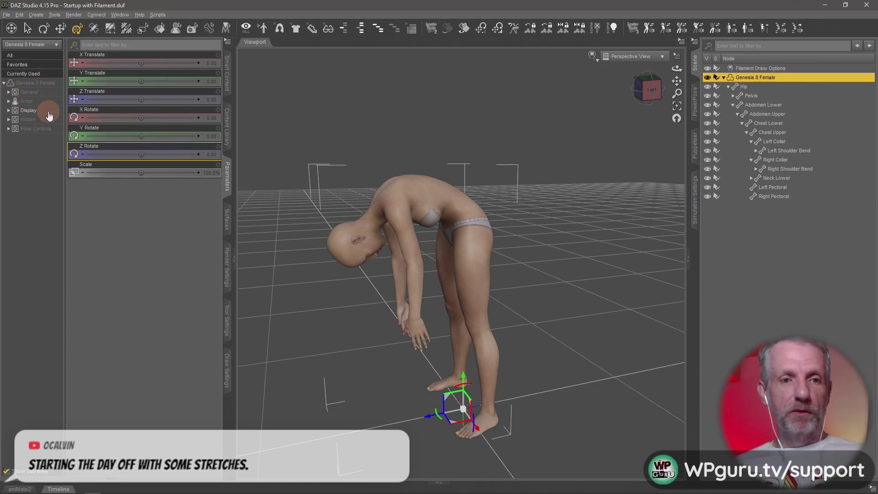
{"action": "left_click", "coordinate": [32, 101]}
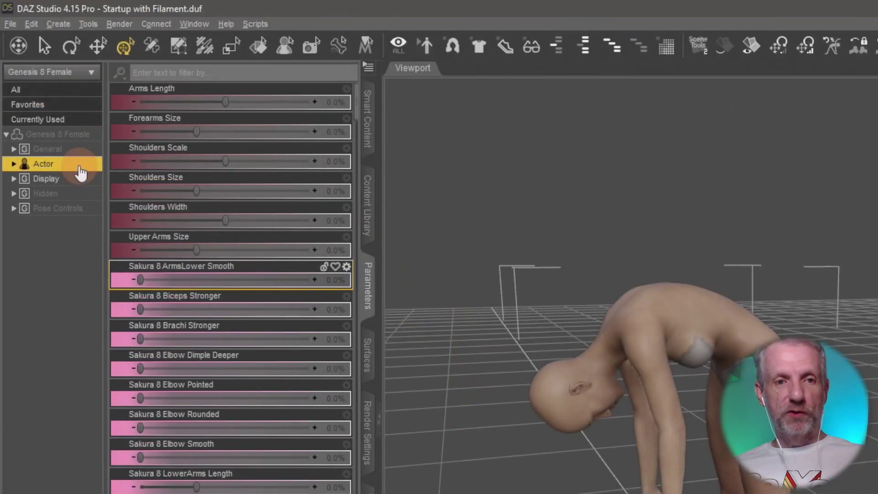
Step: Turn on Edit Mode for the Actor group and start Create New Property
{"action": "right_click", "coordinate": [78, 168]}
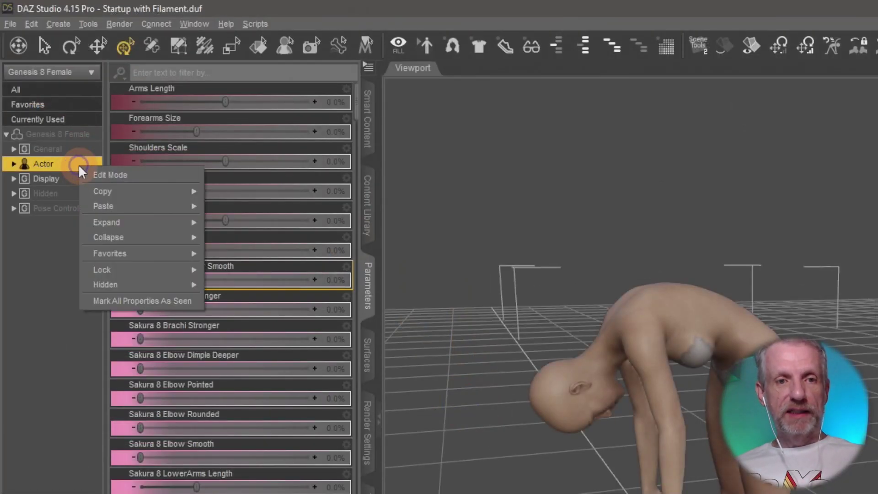
{"action": "left_click", "coordinate": [120, 172]}
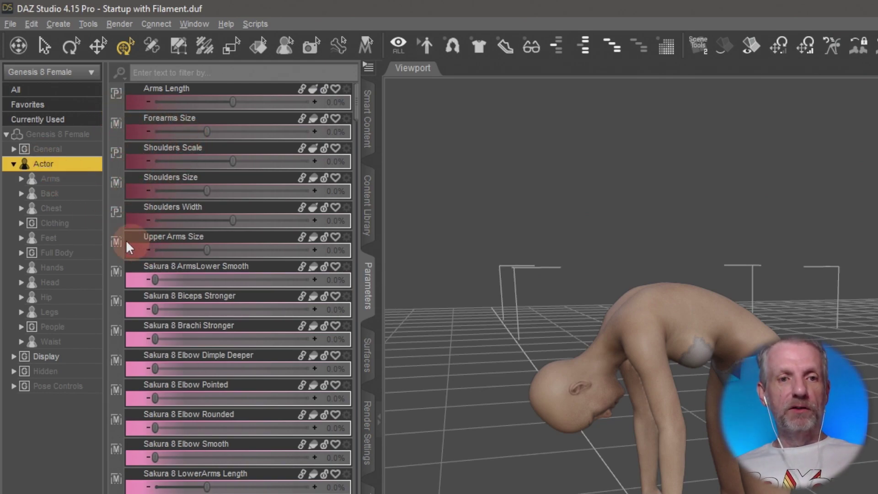
{"action": "right_click", "coordinate": [77, 170]}
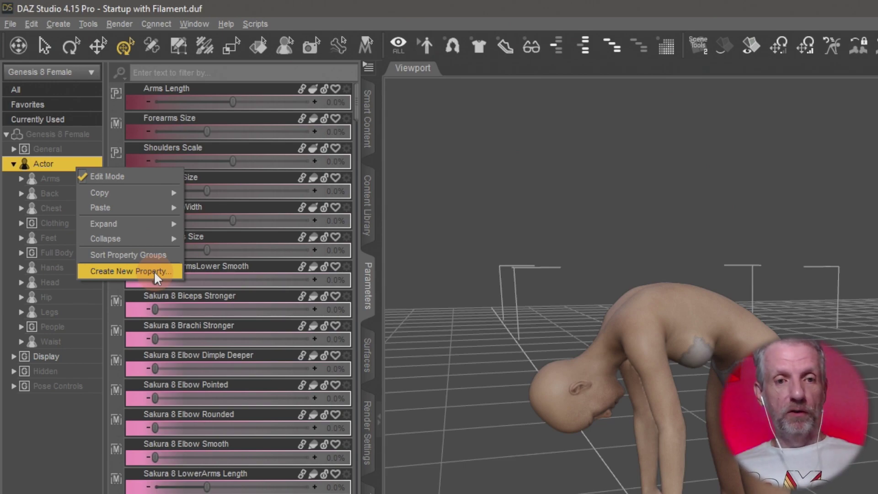
{"action": "left_click", "coordinate": [154, 271]}
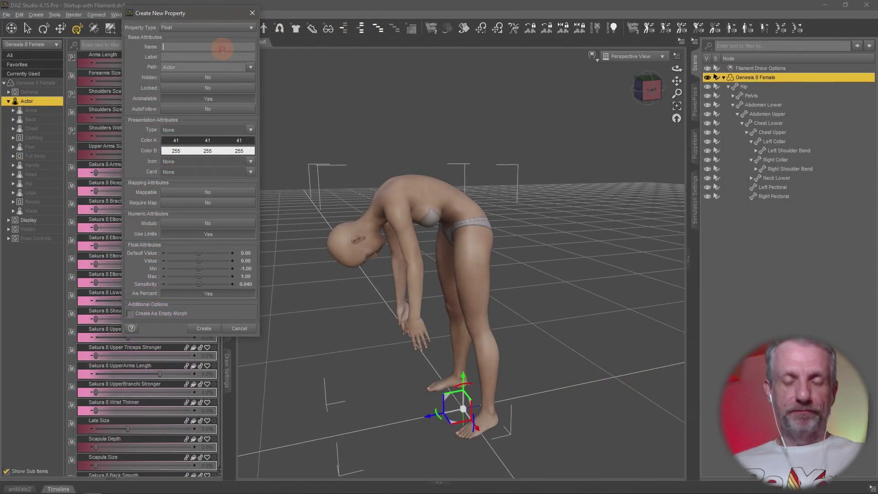
Step: Create a Float property 'Bend Baby' in the Actor group with minimum 0
{"action": "type", "text": "Bend Baby"}
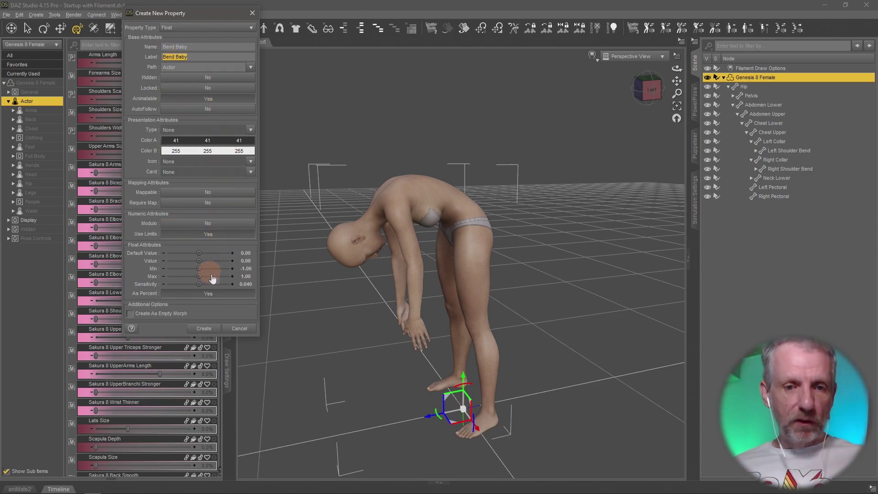
{"action": "left_click", "coordinate": [245, 270]}
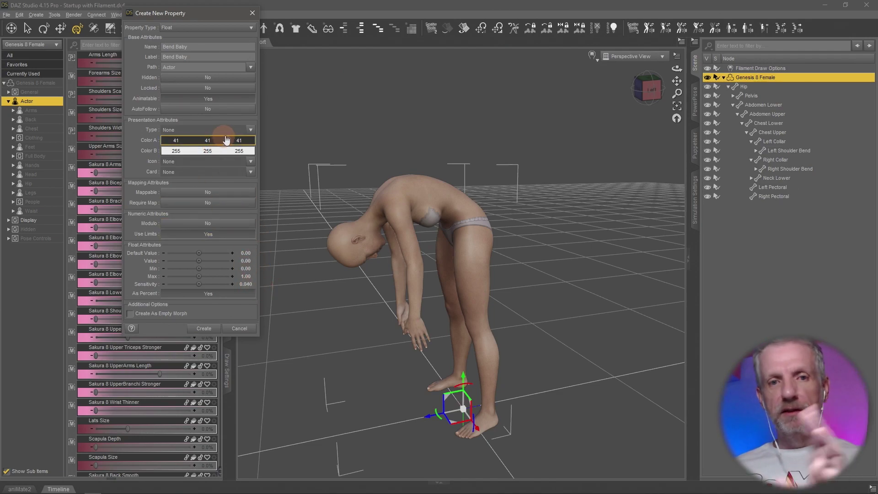
{"action": "left_click", "coordinate": [250, 67]}
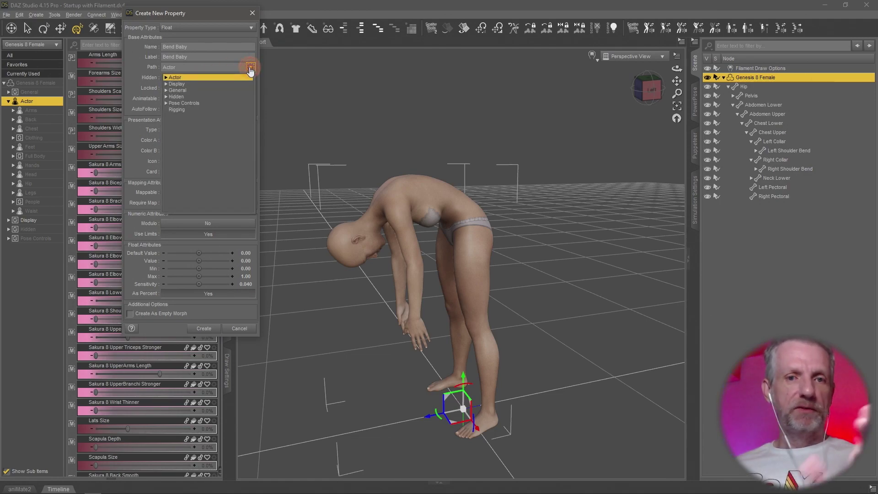
{"action": "left_click", "coordinate": [207, 303]}
{"action": "left_click", "coordinate": [209, 329]}
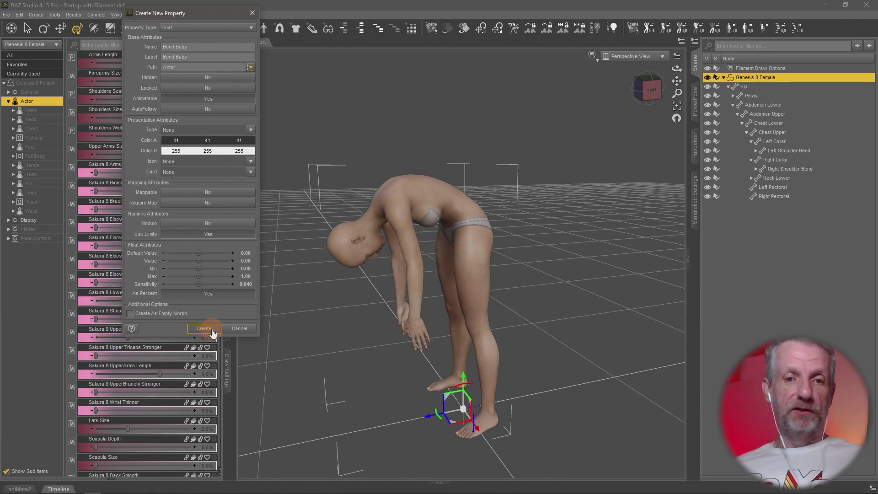
{"action": "left_click", "coordinate": [212, 331]}
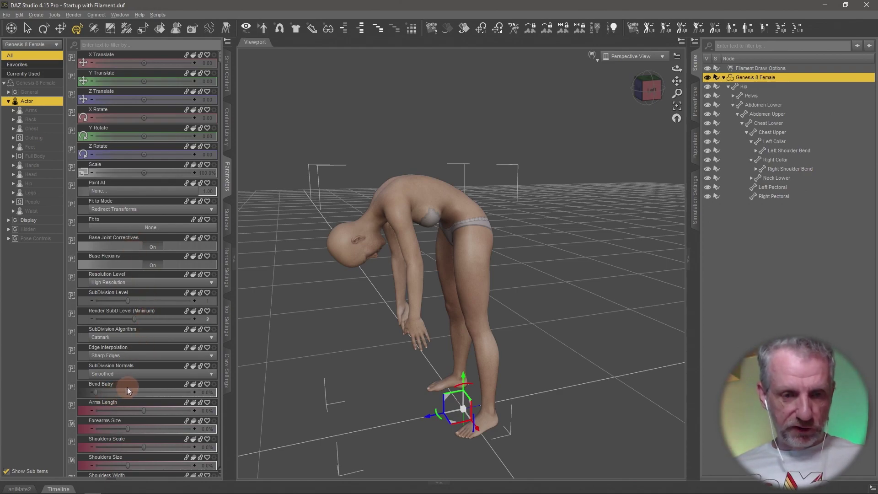
Step: Filter Parameters to 'bend baby' and raise the Bend Baby slider to 100%
{"action": "left_click", "coordinate": [169, 44]}
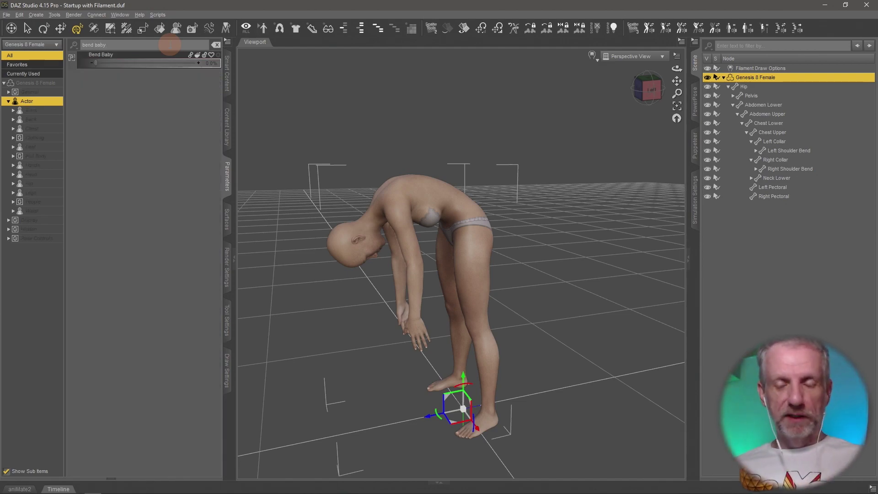
{"action": "left_click", "coordinate": [117, 65]}
{"action": "left_click_drag", "start_coordinate": [116, 67], "coordinate": [233, 76]}
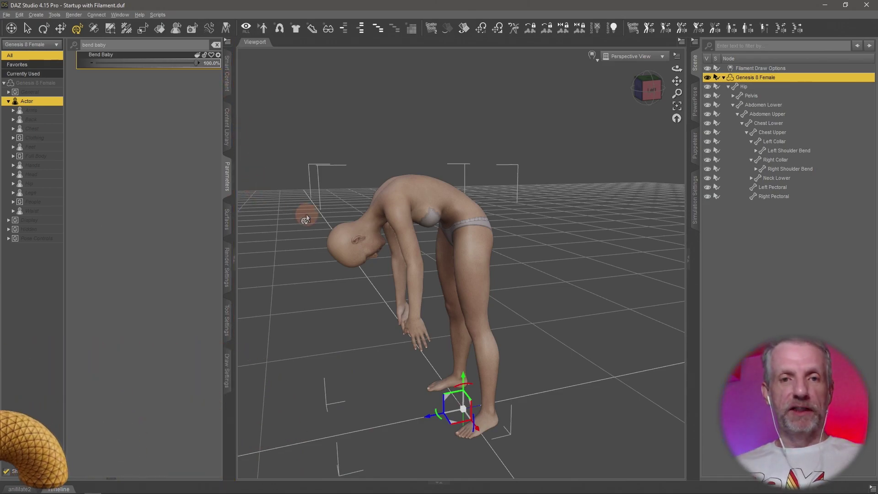
Step: ERC Freeze the current pose into Bend Baby, leaving Abdomen Upper twist out
{"action": "right_click", "coordinate": [159, 56]}
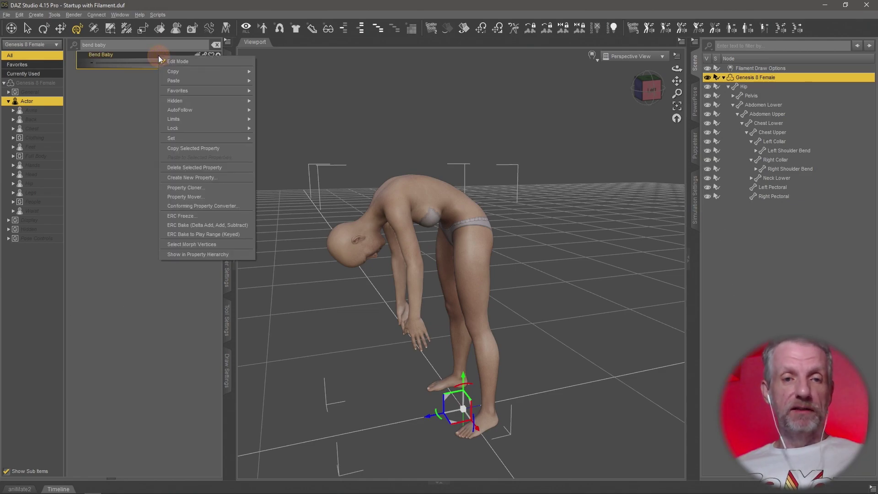
{"action": "left_click", "coordinate": [214, 217]}
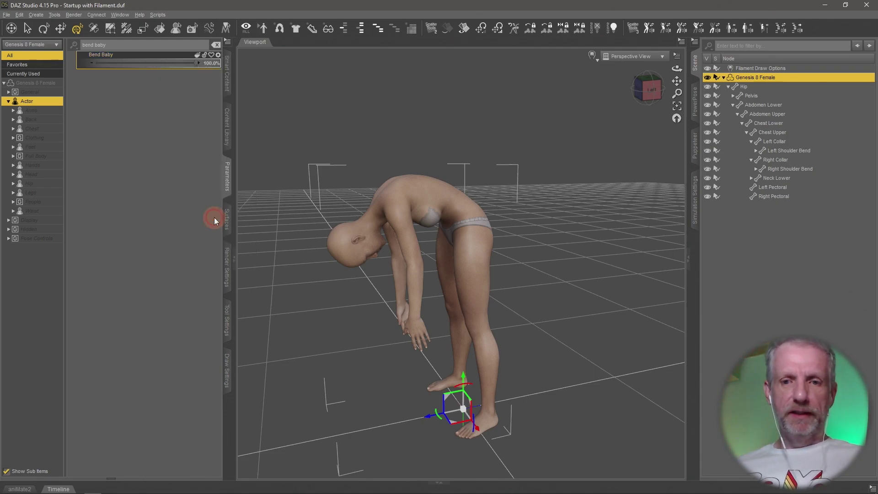
{"action": "left_click_drag", "start_coordinate": [305, 90], "coordinate": [232, 22]}
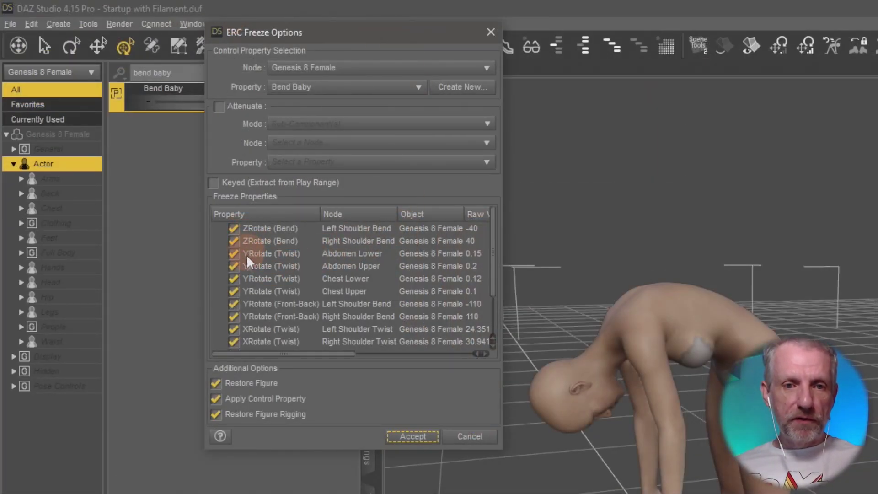
{"action": "scroll", "coordinate": [342, 260], "scroll_direction": "down", "scroll_amount": 2}
{"action": "left_click", "coordinate": [342, 259]}
{"action": "scroll", "coordinate": [341, 260], "scroll_direction": "up", "scroll_amount": 3}
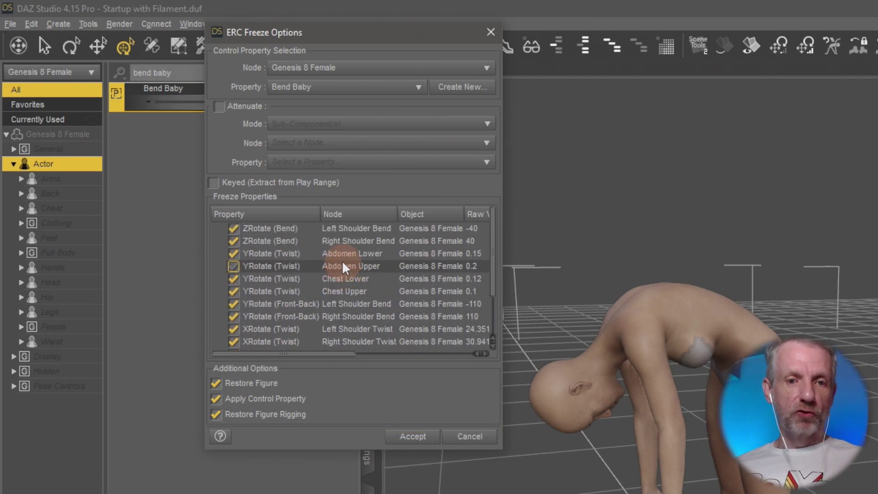
{"action": "scroll", "coordinate": [341, 259], "scroll_direction": "down", "scroll_amount": 3}
{"action": "scroll", "coordinate": [341, 260], "scroll_direction": "up", "scroll_amount": 2}
{"action": "left_click", "coordinate": [342, 261]}
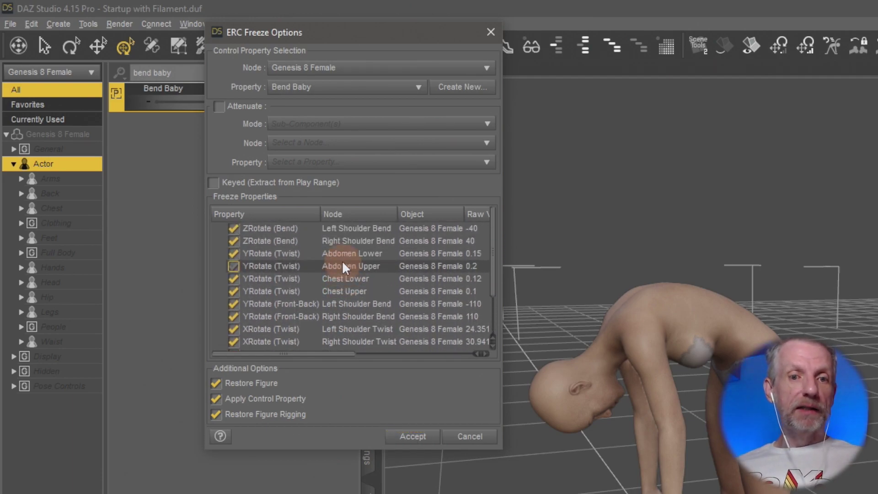
{"action": "left_click", "coordinate": [401, 437]}
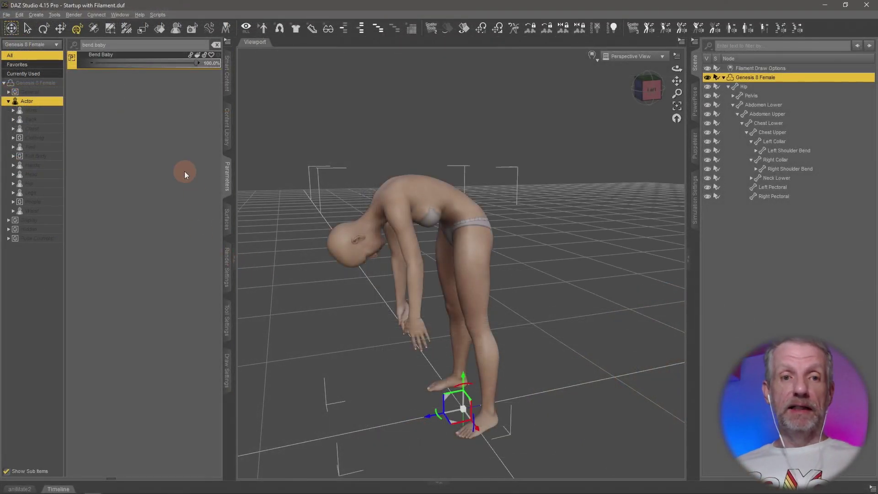
Step: Reset the figure's pose and lower Bend Baby so she stands upright
{"action": "right_click", "coordinate": [153, 55]}
{"action": "left_click", "coordinate": [176, 65]}
{"action": "left_click_drag", "start_coordinate": [196, 63], "coordinate": [75, 87]}
{"action": "left_click_drag", "start_coordinate": [267, 141], "coordinate": [276, 151]}
Step: Test Bend Baby by bending her forward and easing off, ending the slider at 0%
{"action": "left_click_drag", "start_coordinate": [76, 60], "coordinate": [35, 122]}
{"action": "mouse_move", "coordinate": [274, 253]}
{"action": "left_mouse_down", "text": "alt"}
{"action": "mouse_move", "coordinate": [320, 269]}
{"action": "mouse_move", "coordinate": [281, 247]}
{"action": "left_mouse_up", "text": "alt"}
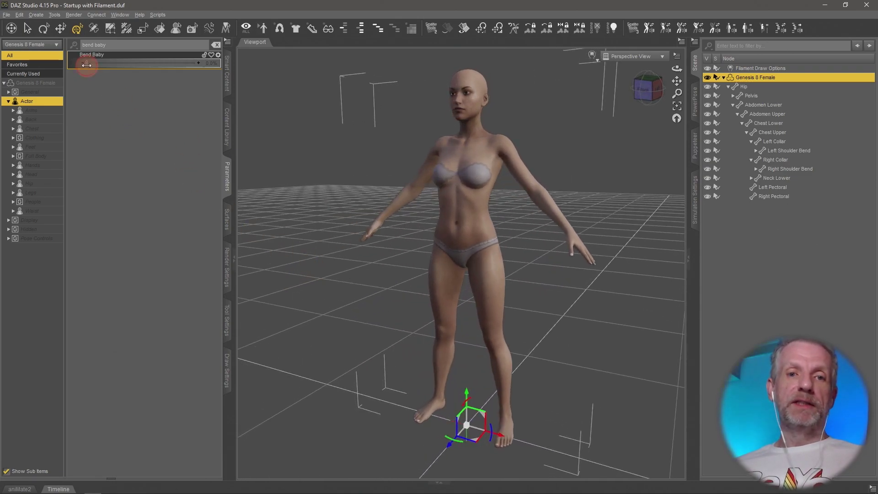
{"action": "left_click_drag", "start_coordinate": [87, 64], "coordinate": [46, 101]}
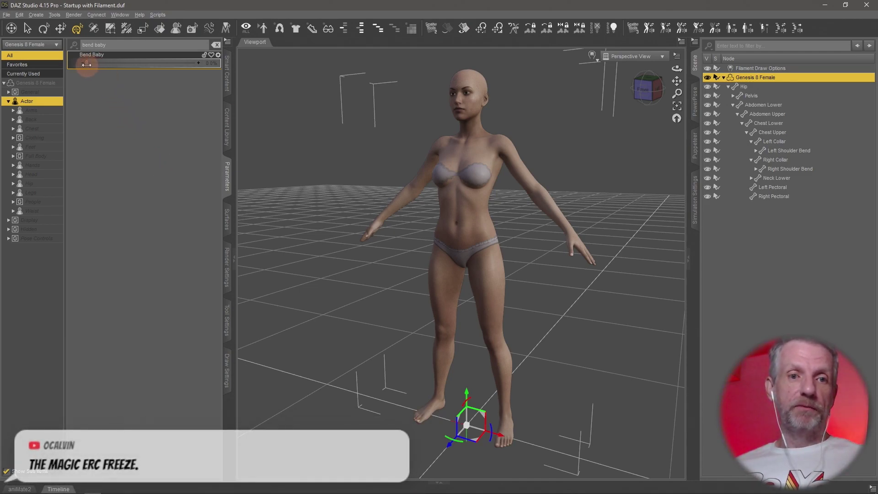
{"action": "left_click_drag", "start_coordinate": [87, 64], "coordinate": [57, 64]}
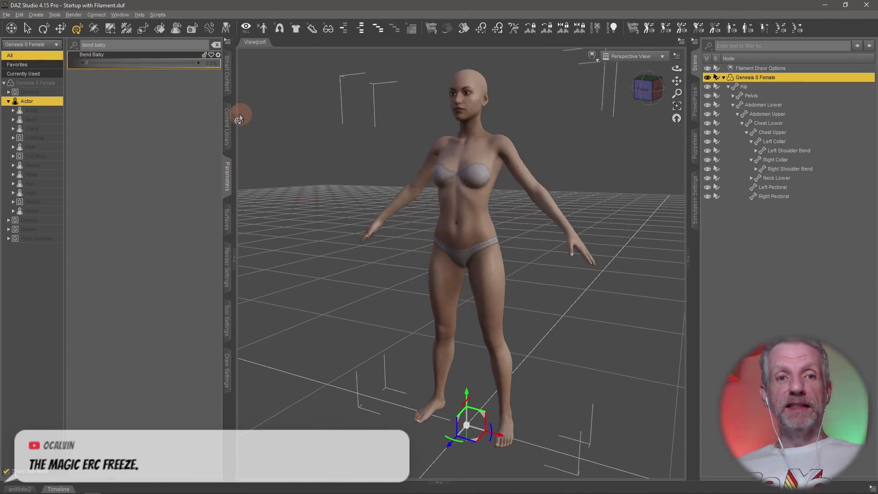
Step: Go to File > Save As > Support Asset and reach the Morph Asset(s) option
{"action": "left_click", "coordinate": [7, 15]}
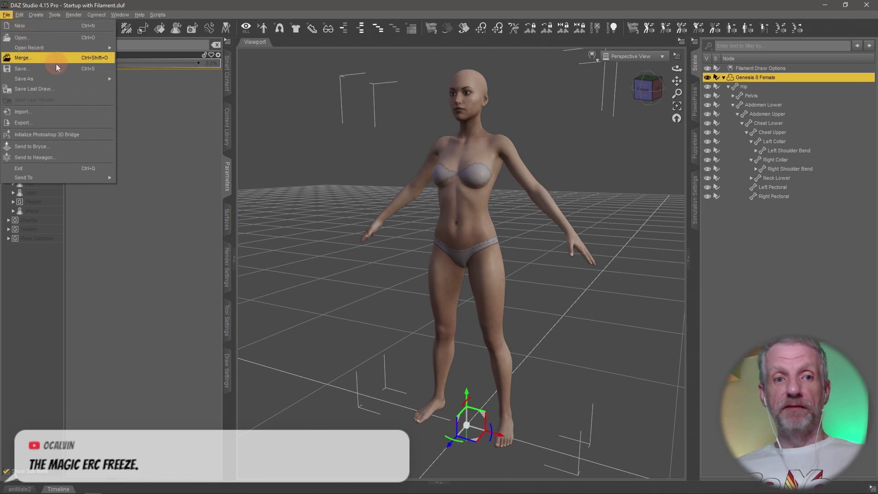
{"action": "mouse_move", "coordinate": [90, 82]}
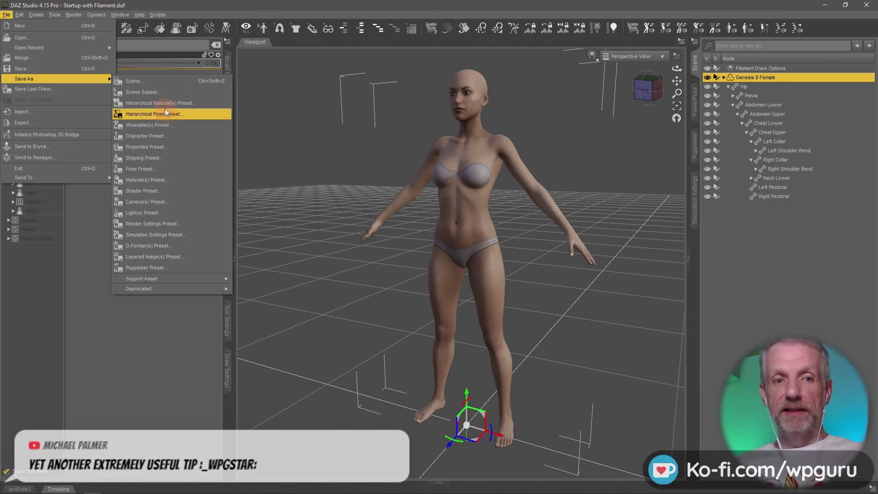
{"action": "mouse_move", "coordinate": [201, 280]}
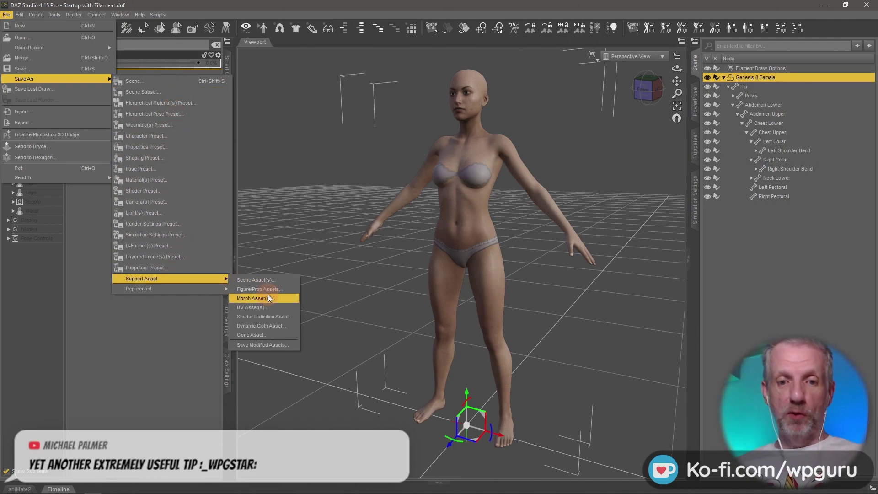
Step: Tick Bend Baby under Genesis 8 Female > Actor in the Morph Asset(s) Save Options, then cancel
{"action": "left_click", "coordinate": [285, 298]}
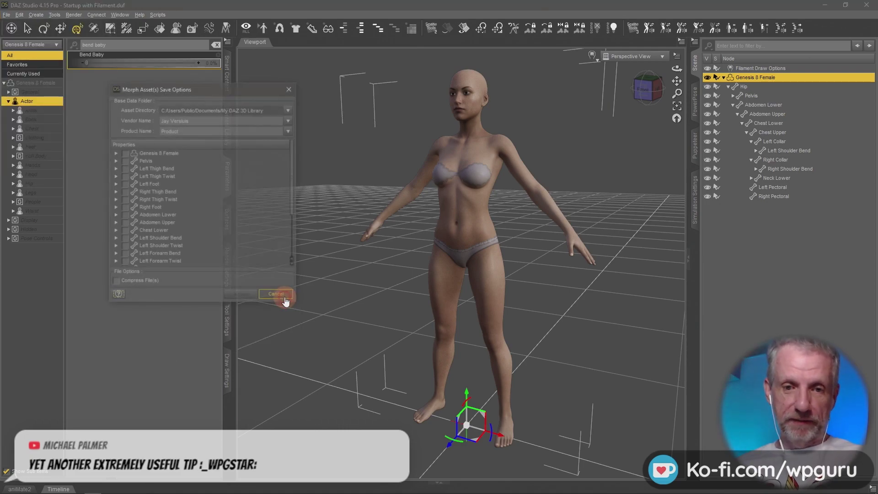
{"action": "left_click", "coordinate": [116, 153]}
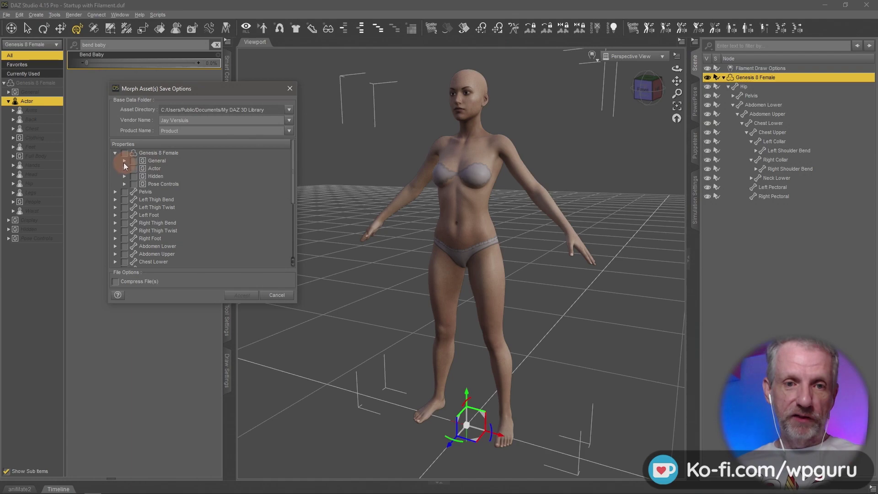
{"action": "left_click", "coordinate": [124, 168]}
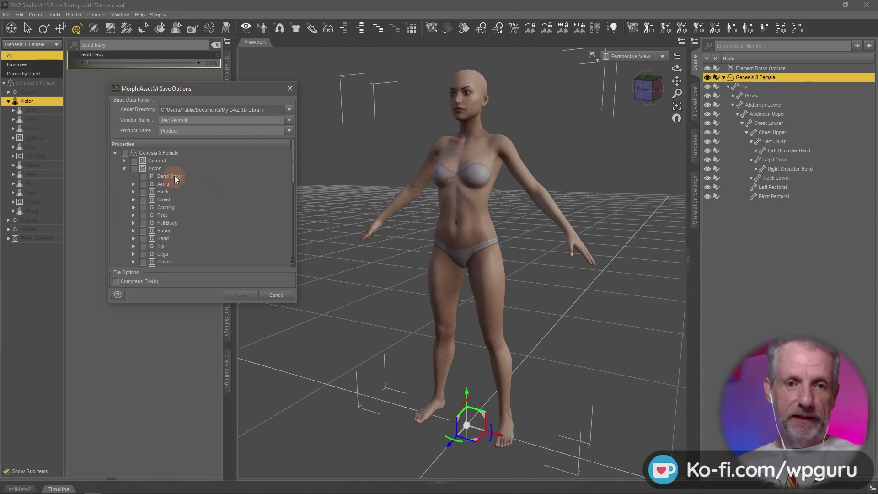
{"action": "left_click", "coordinate": [141, 176]}
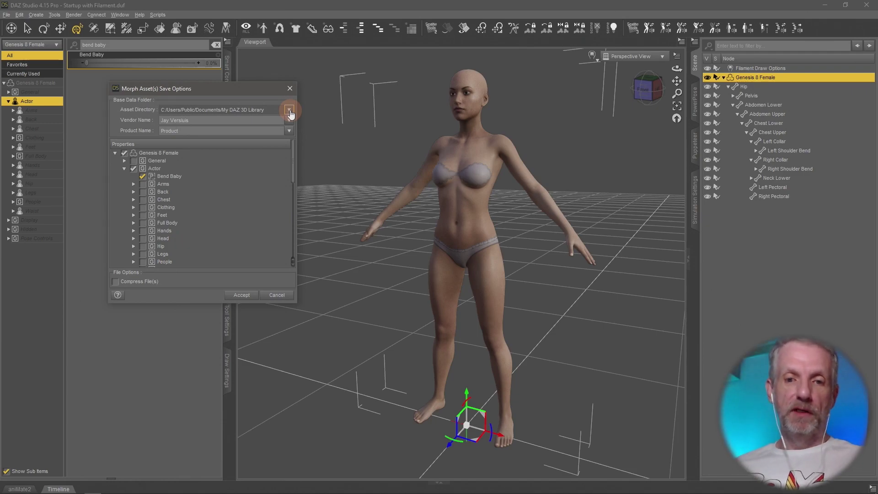
{"action": "left_click", "coordinate": [290, 301]}
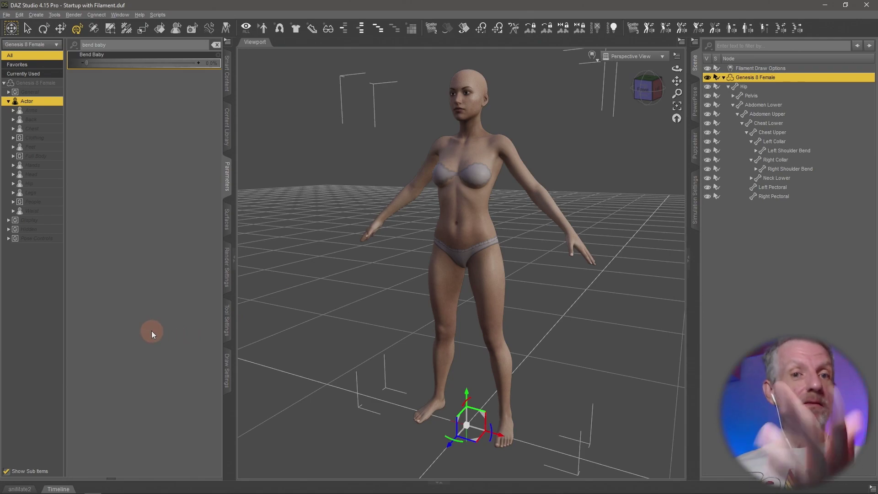